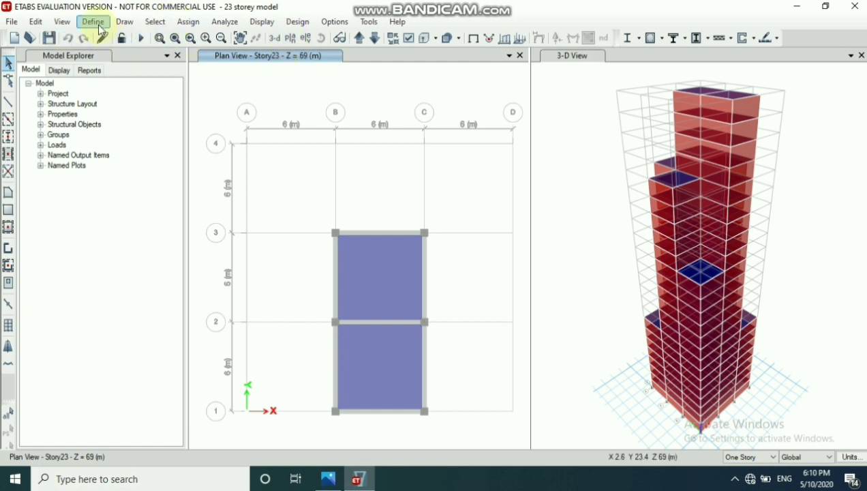
- Review the list of materials defined for the model
left_click(96, 22)
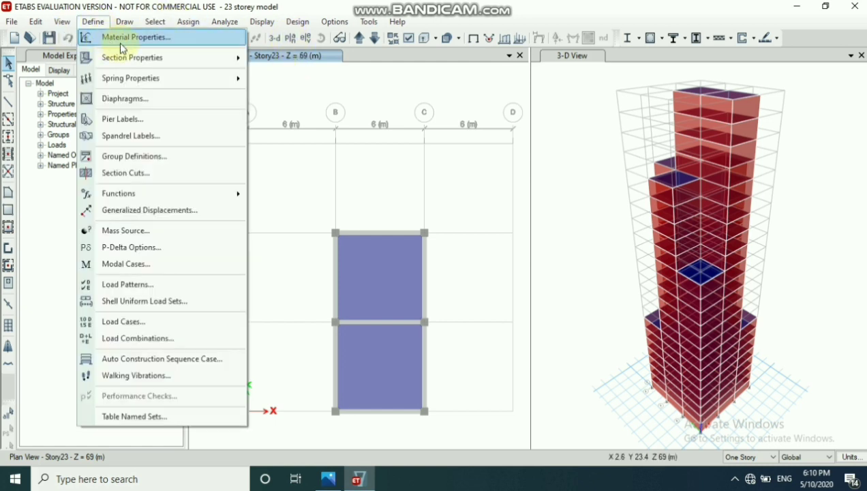
left_click(122, 39)
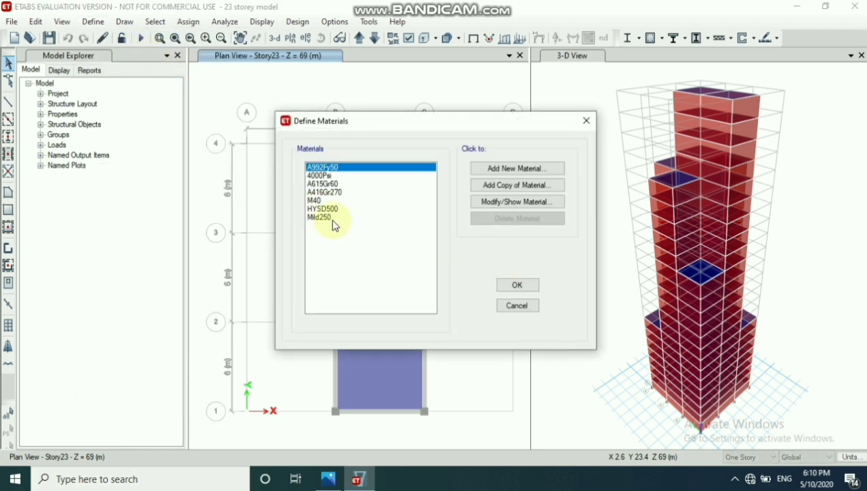
left_click(588, 126)
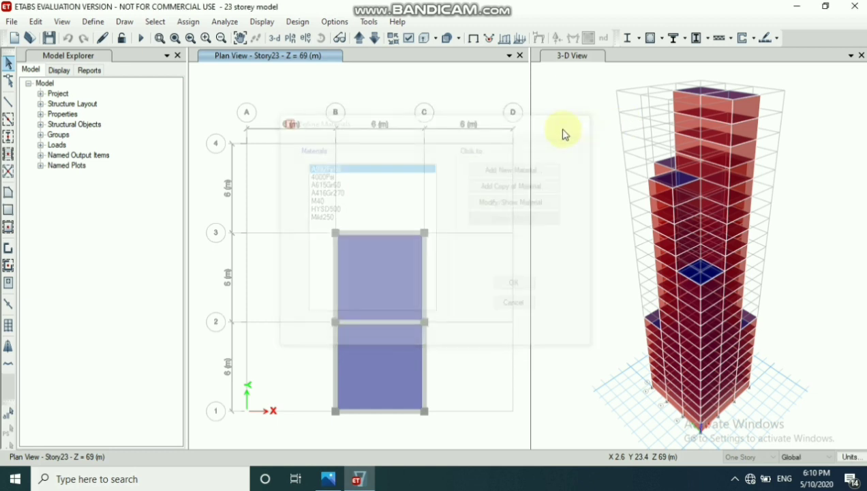
- Review the list of frame section properties defined for the beams and columns
left_click(96, 25)
mouse_move(166, 57)
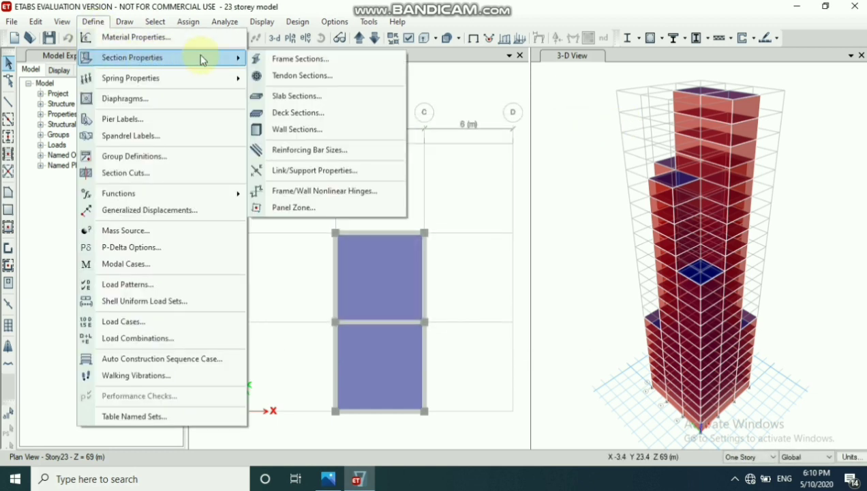
left_click(301, 59)
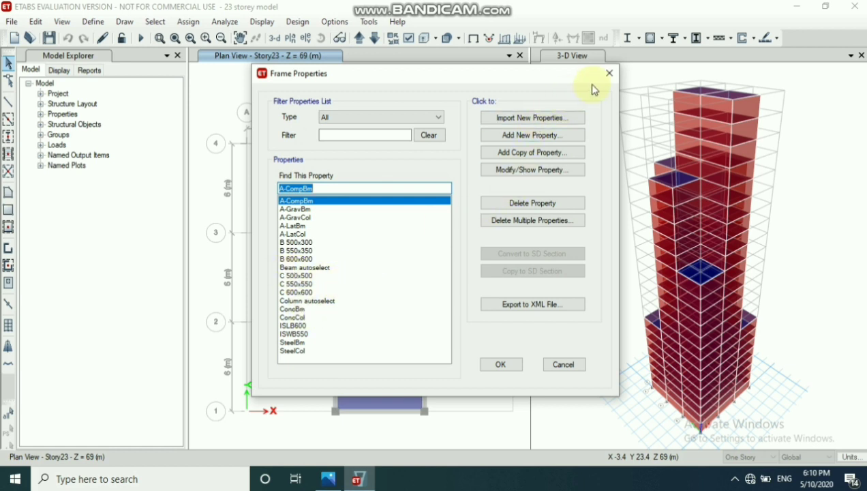
left_click(608, 73)
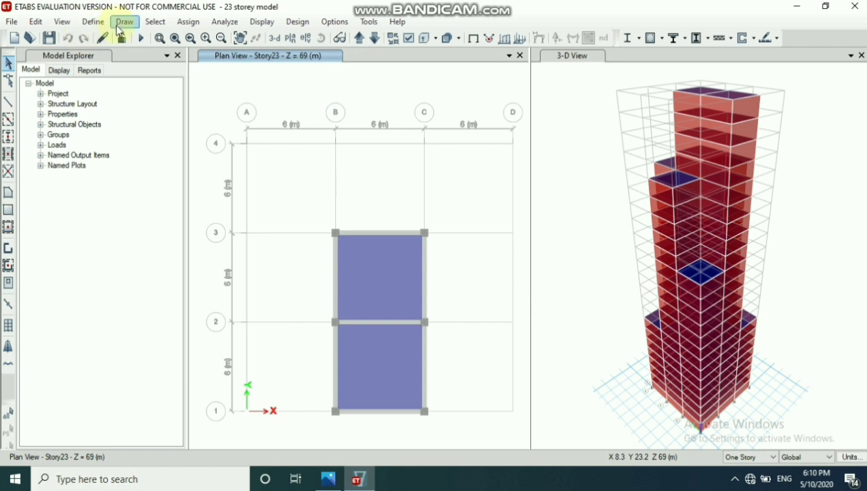
- Review the load patterns defined for the building, including their types and self-weight multipliers
left_click(93, 22)
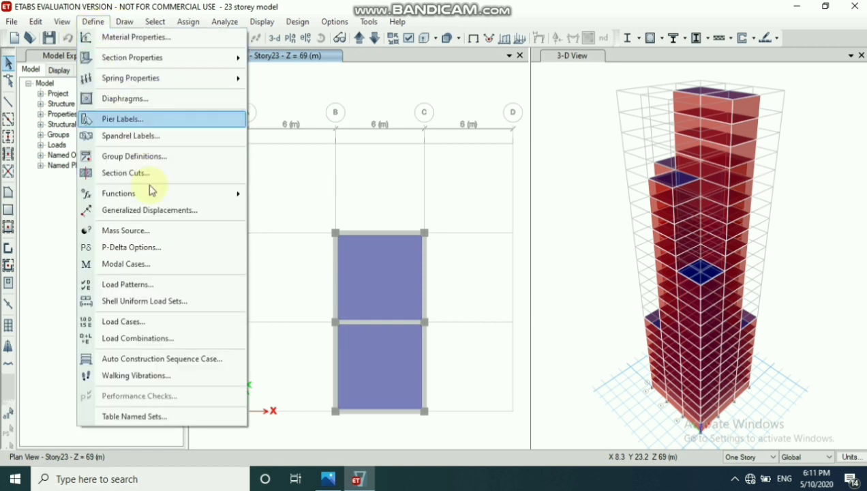
left_click(129, 284)
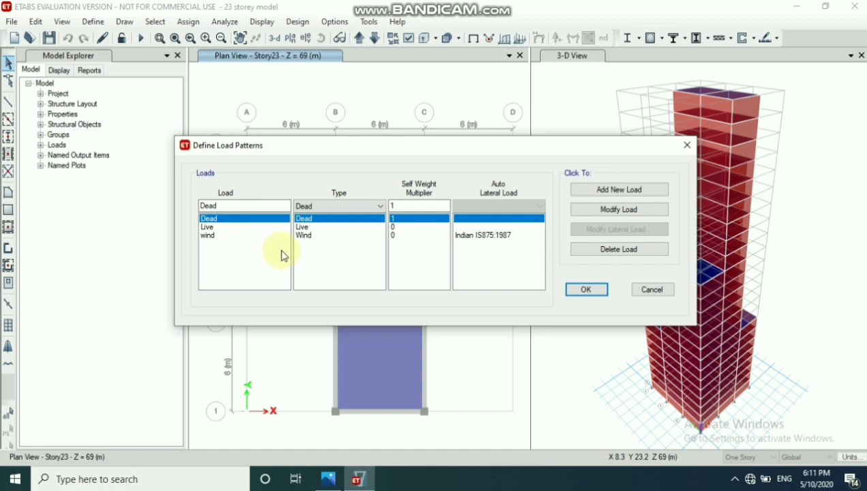
left_click(686, 145)
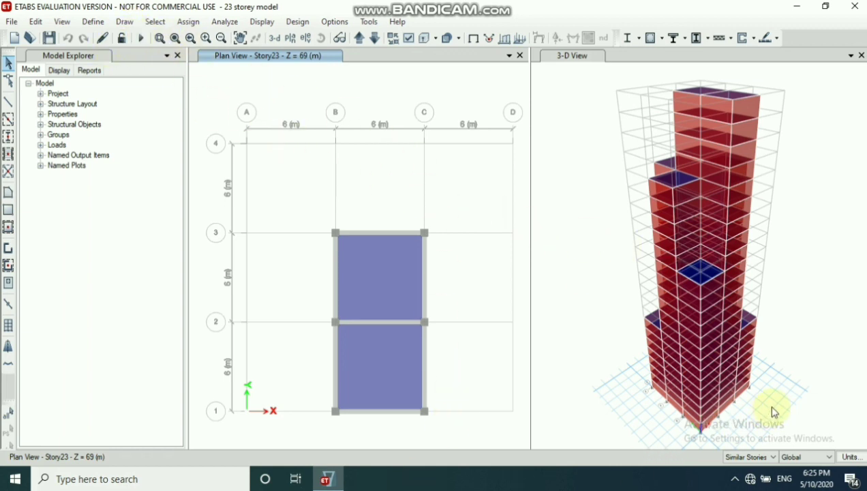
left_click(126, 26)
mouse_move(179, 111)
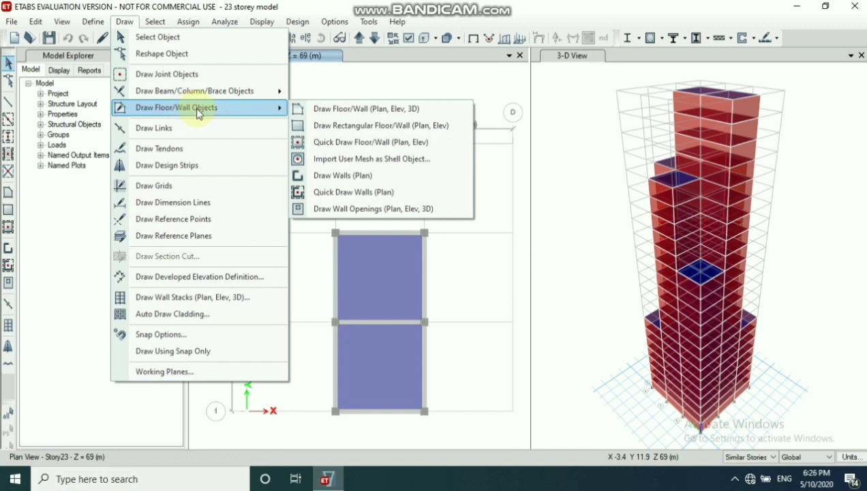
mouse_move(283, 92)
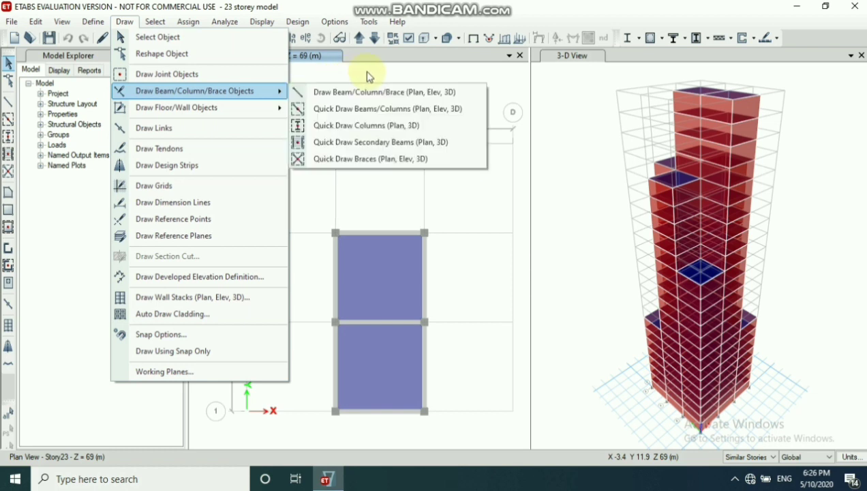
left_click(552, 112)
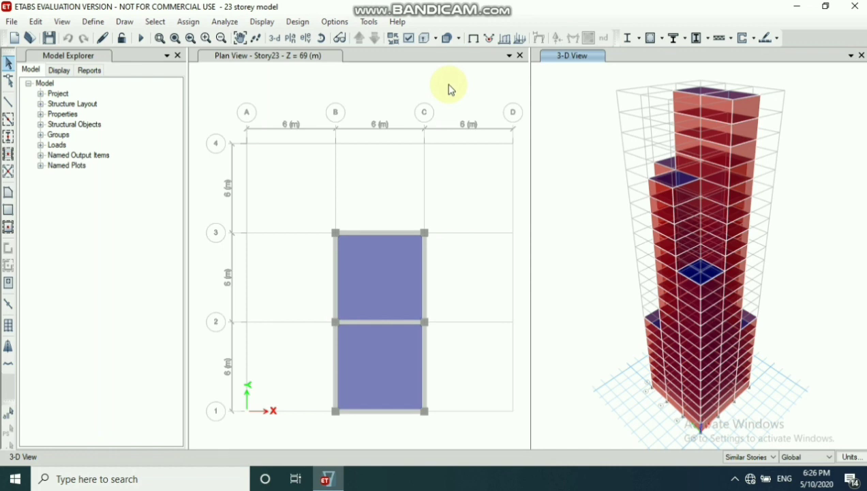
left_click(191, 23)
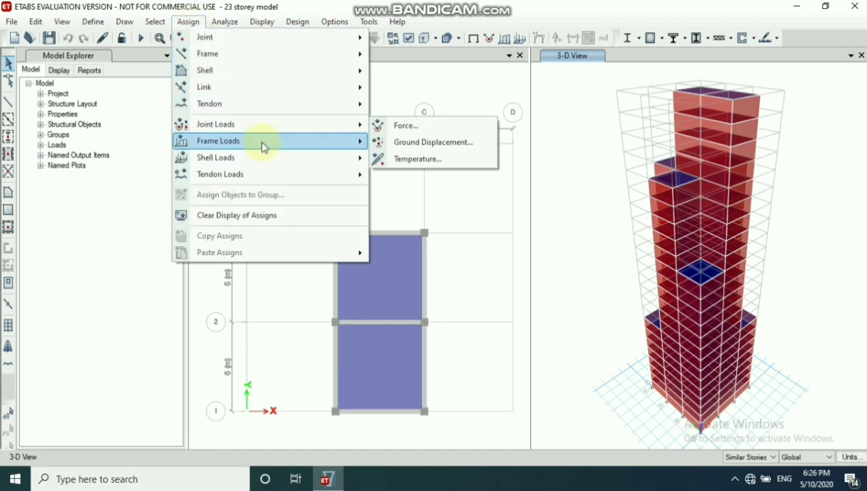
mouse_move(264, 150)
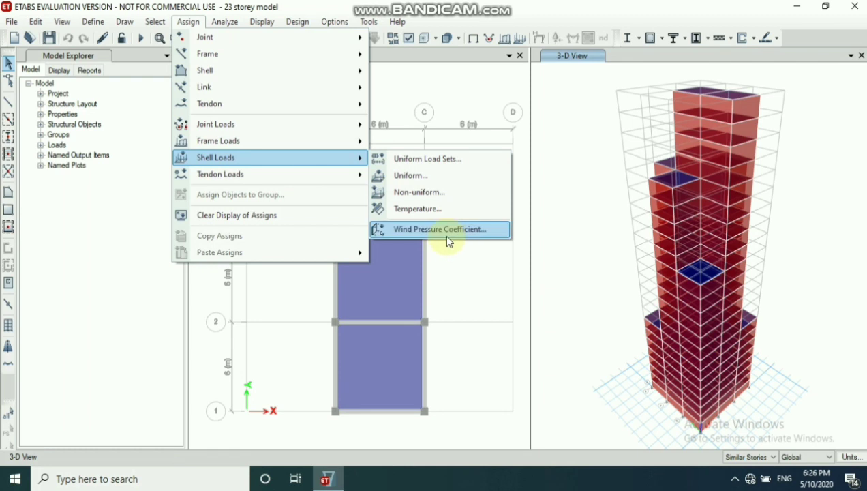
left_click(401, 85)
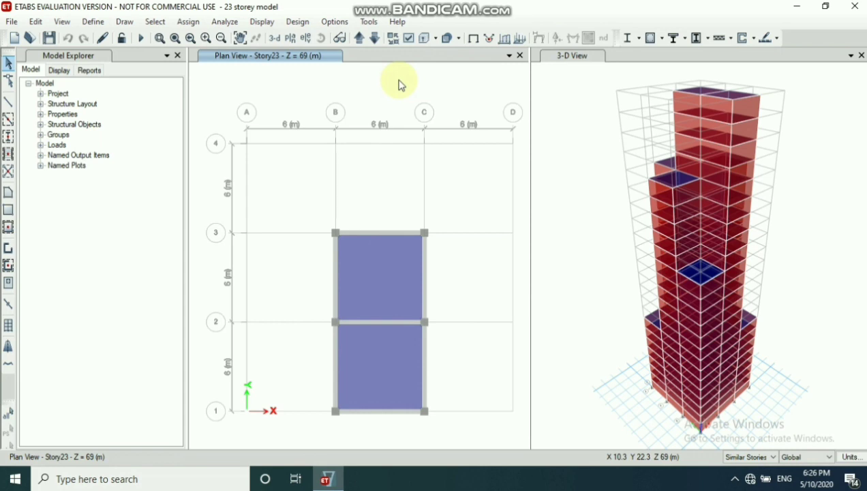
- Make the 3-D view active and run the structural analysis of the 23-storey model
left_click(560, 58)
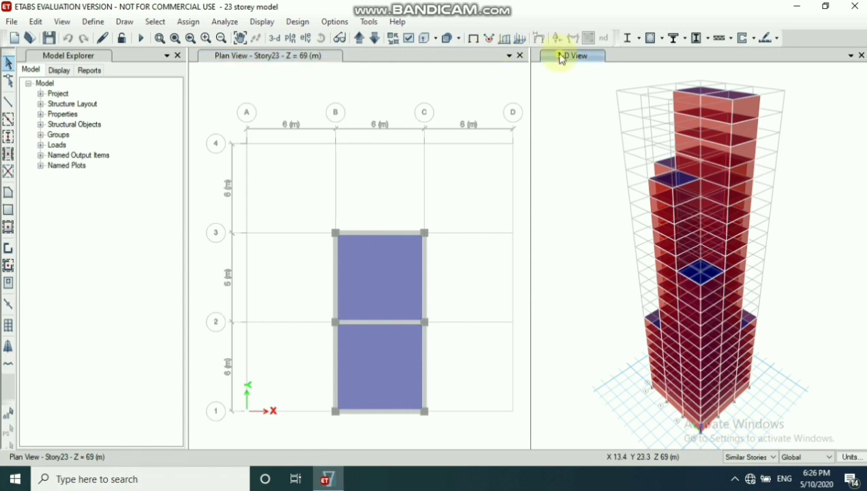
left_click(225, 22)
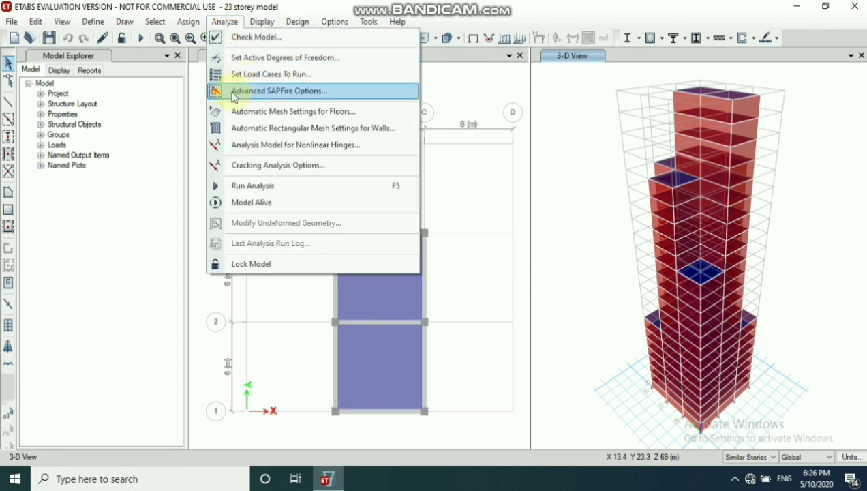
left_click(308, 186)
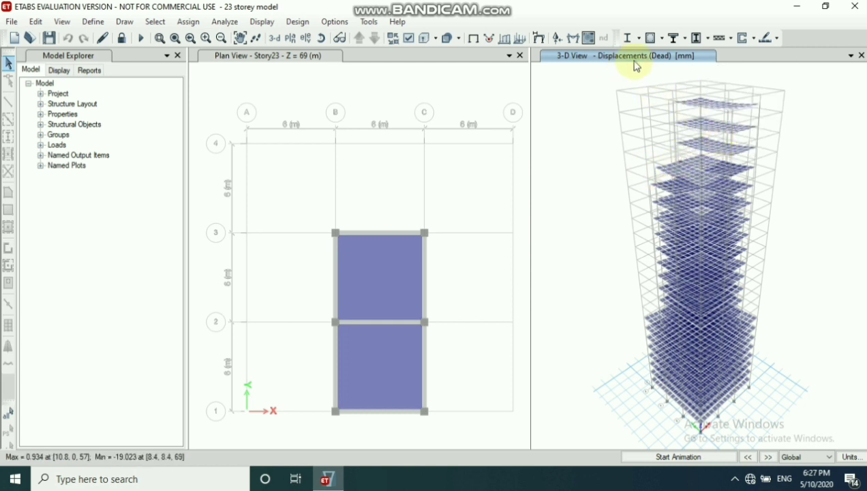
- Inspect the Dead load displacements at several joints on the upper and lower storeys of the deformed 3-D model
right_click(700, 178)
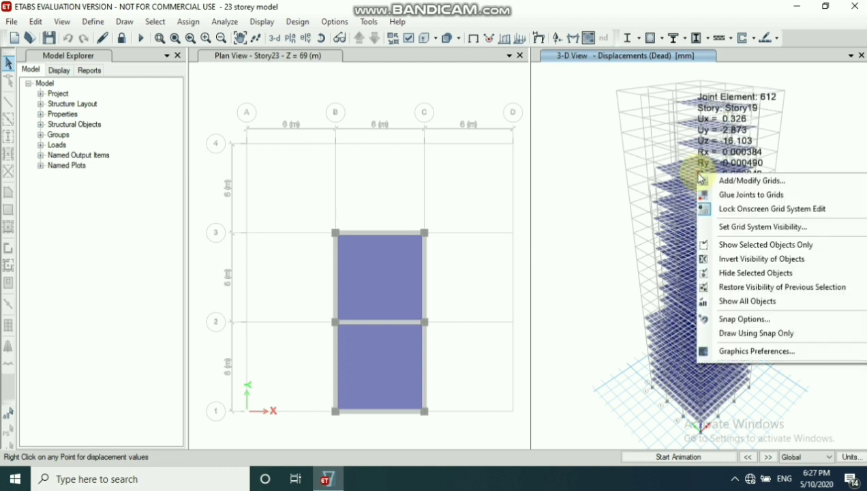
right_click(698, 151)
left_click(708, 122)
left_click(708, 124)
right_click(707, 126)
left_click(710, 113)
right_click(706, 113)
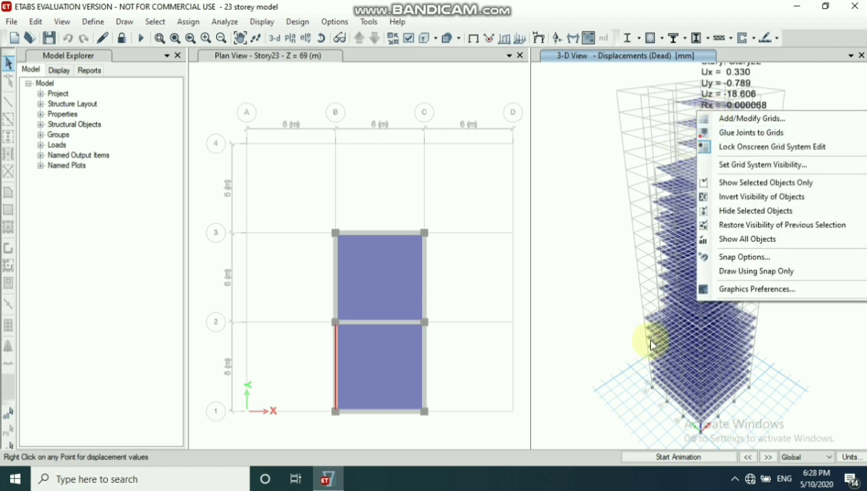
right_click(683, 323)
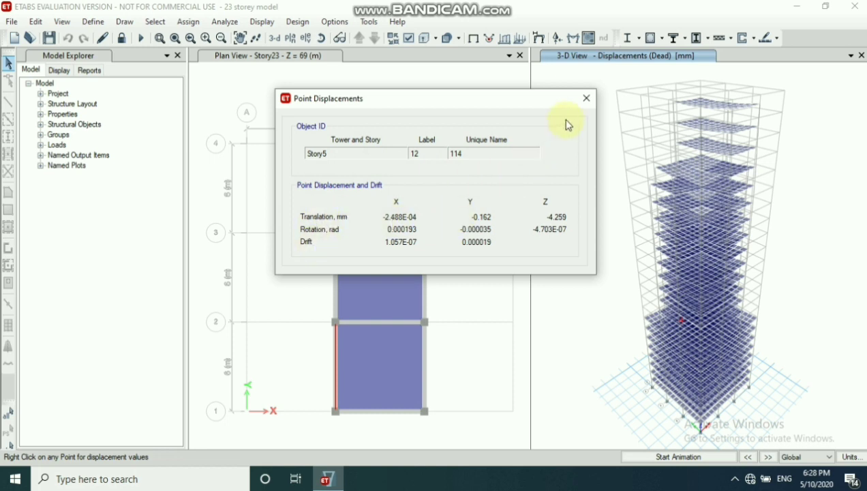
left_click(586, 98)
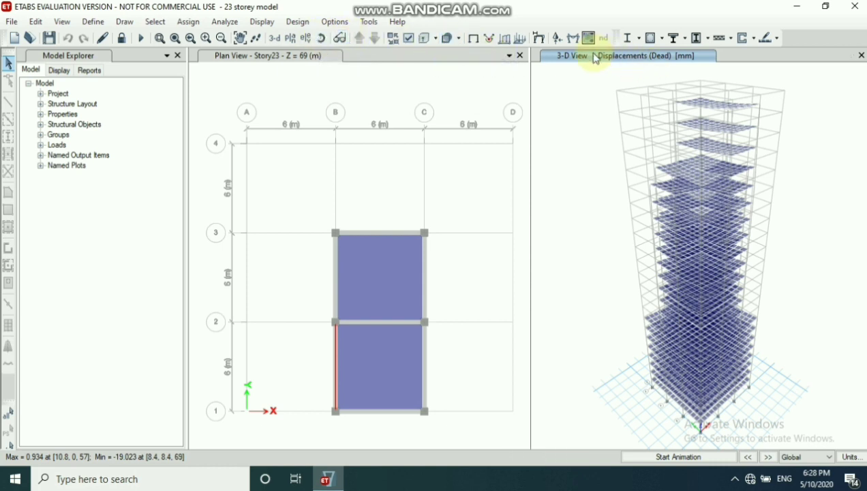
- Turn on the extruded view for frame objects in the 3-D displacement view
left_click(435, 38)
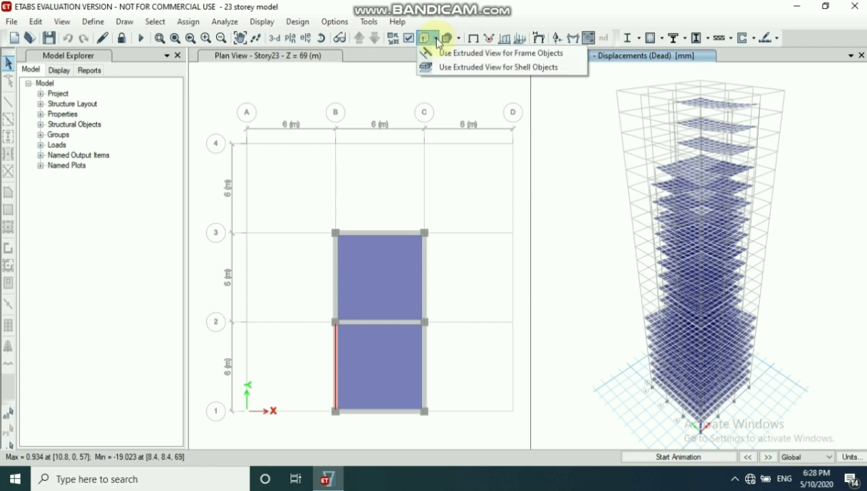
left_click(464, 55)
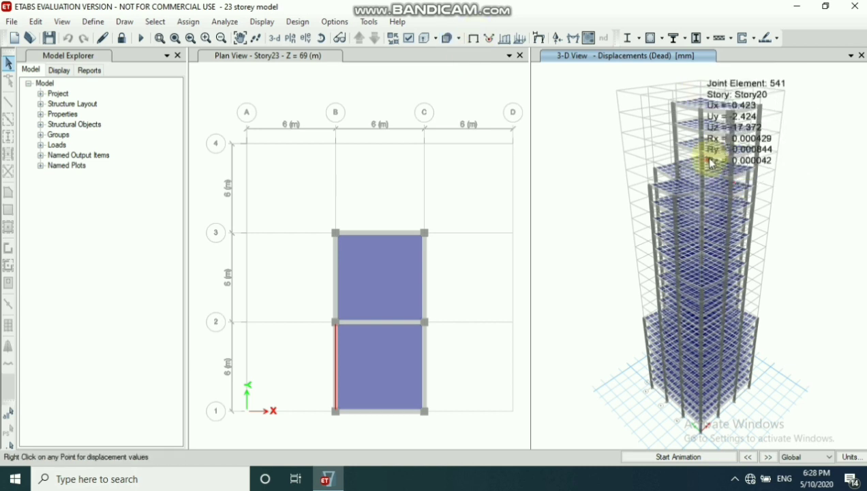
mouse_move(713, 178)
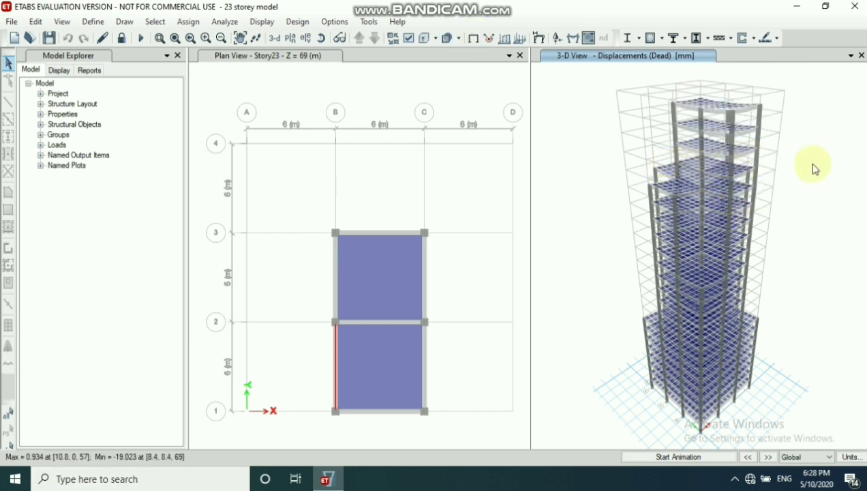
- Display the frame member force diagram for the Dead case with the Shear 2-2 component
left_click(261, 21)
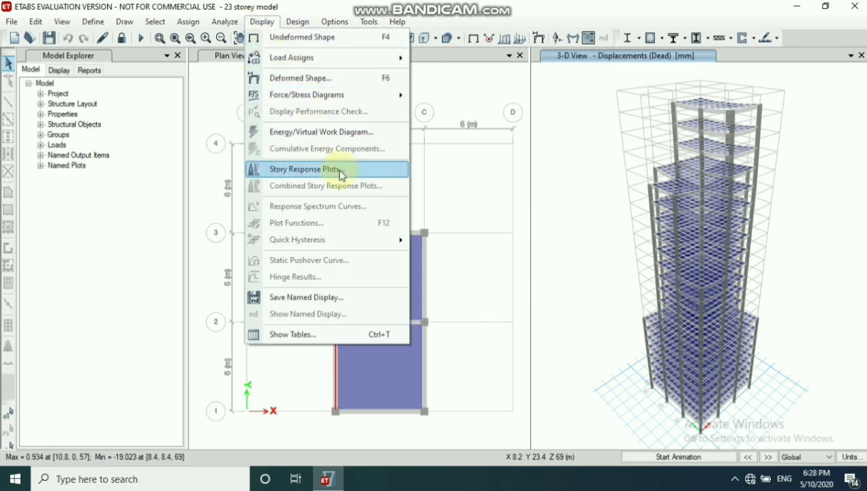
mouse_move(311, 96)
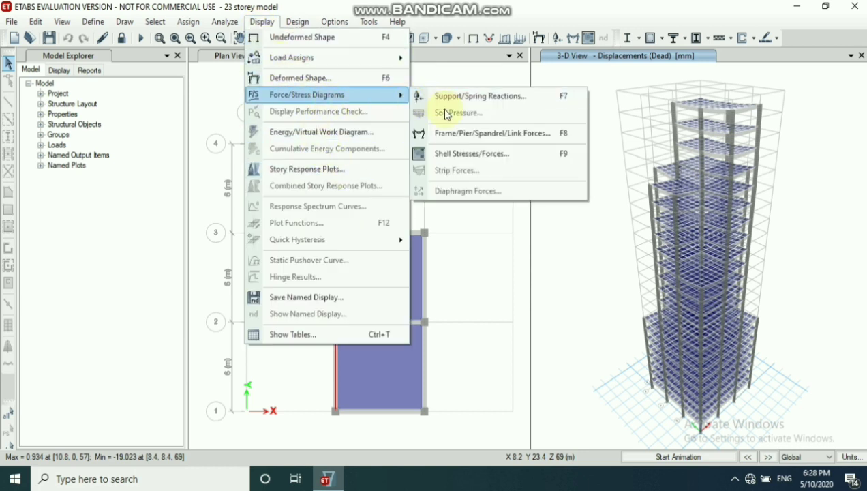
left_click(462, 133)
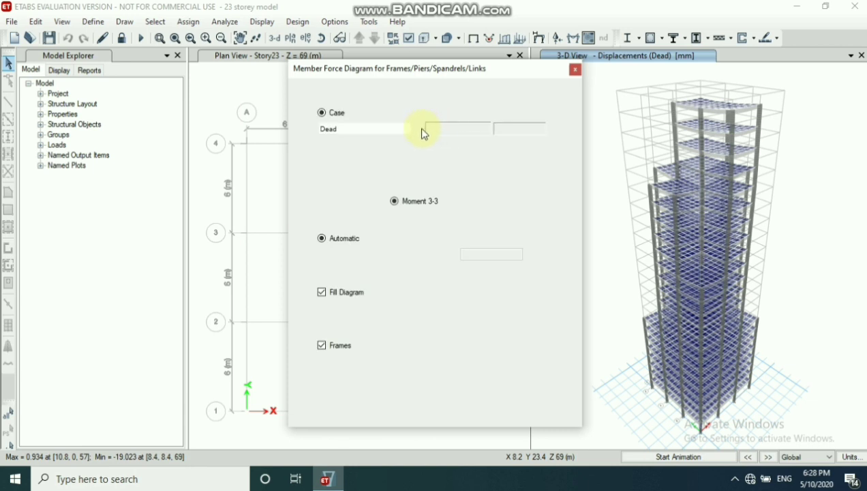
left_click(353, 185)
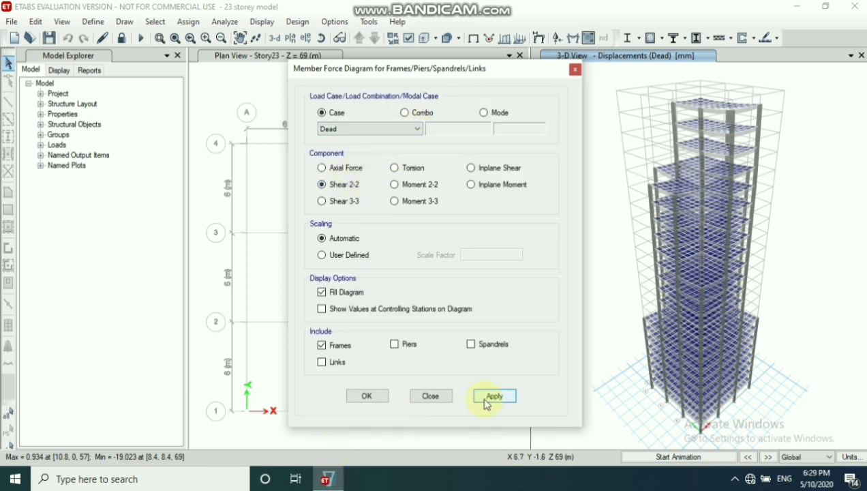
left_click(370, 398)
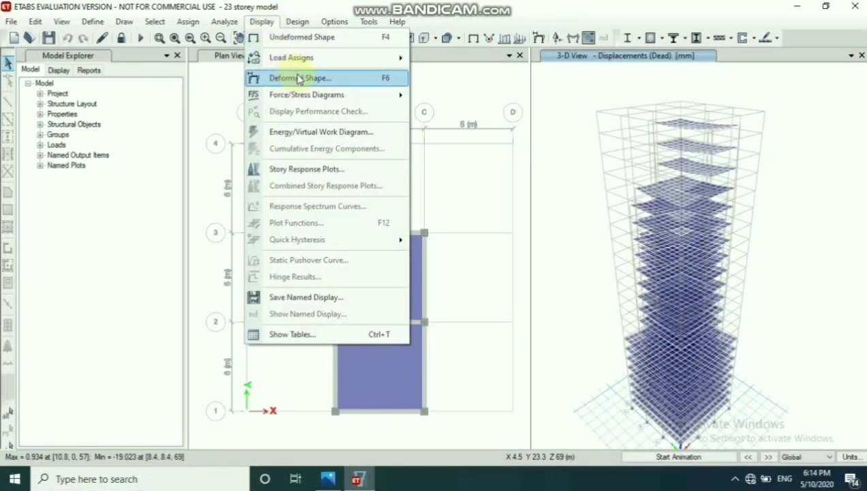
- Display the shell resultant force F11 contours for the Dead case on the undeformed shape in the 3-D view
mouse_move(309, 101)
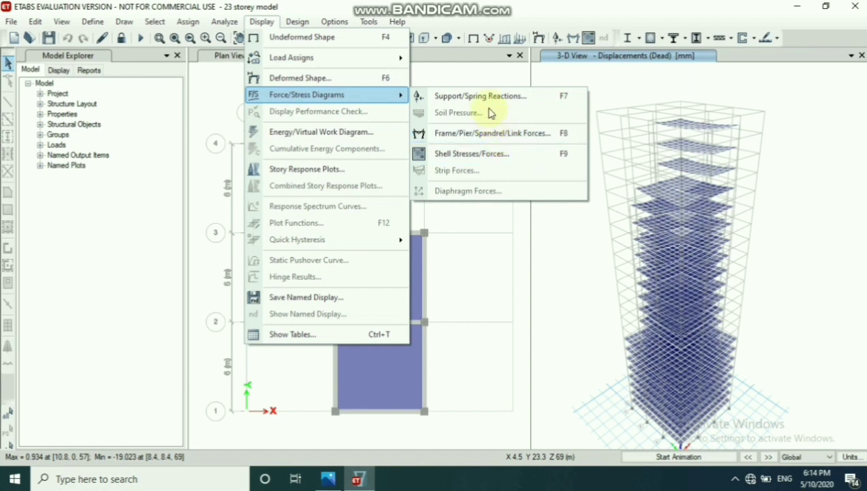
left_click(461, 156)
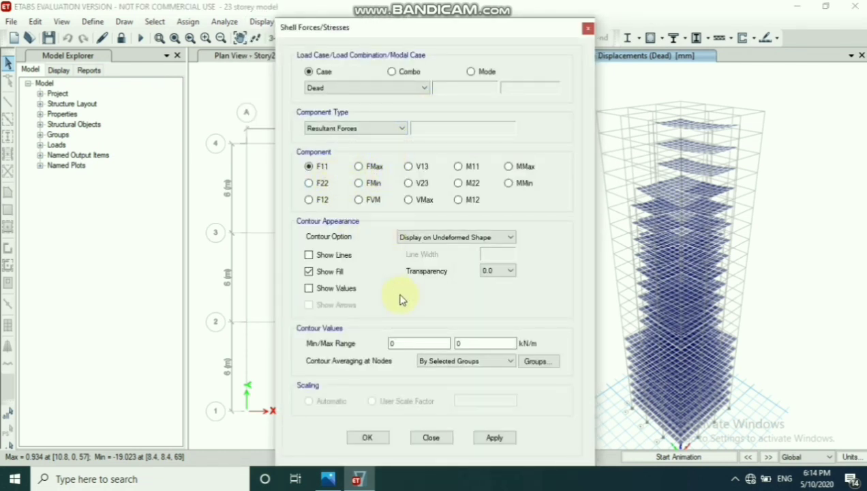
left_click(494, 438)
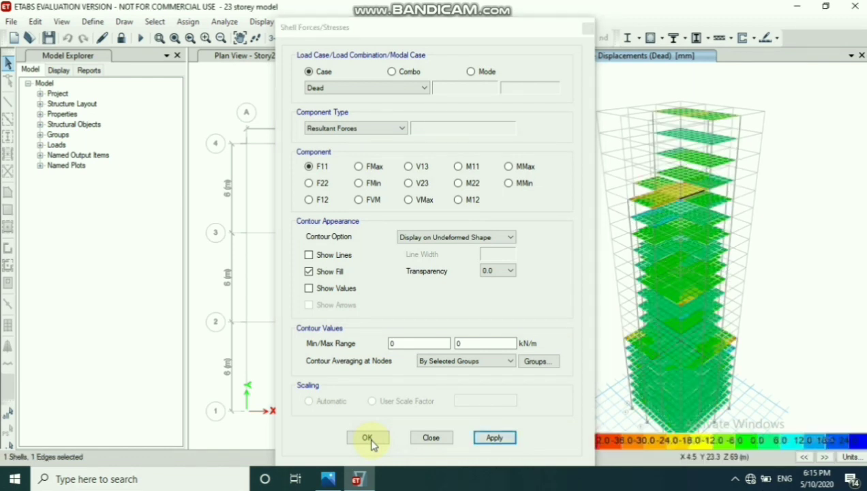
left_click(368, 438)
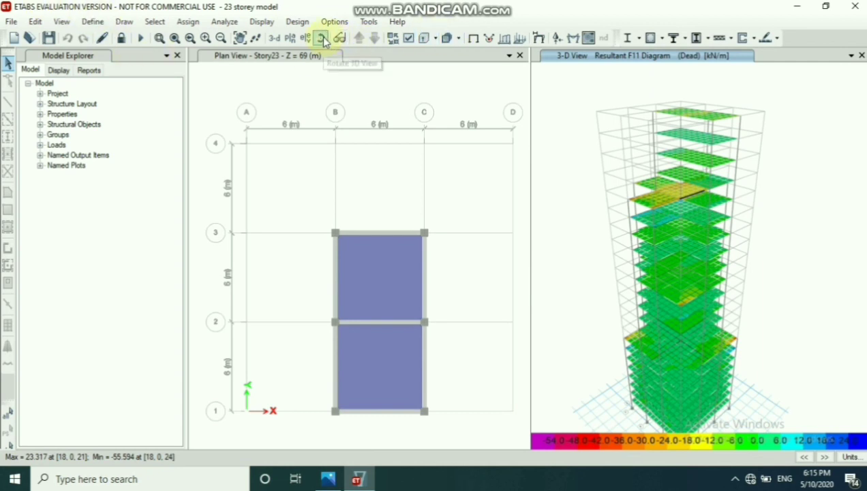
mouse_move(709, 176)
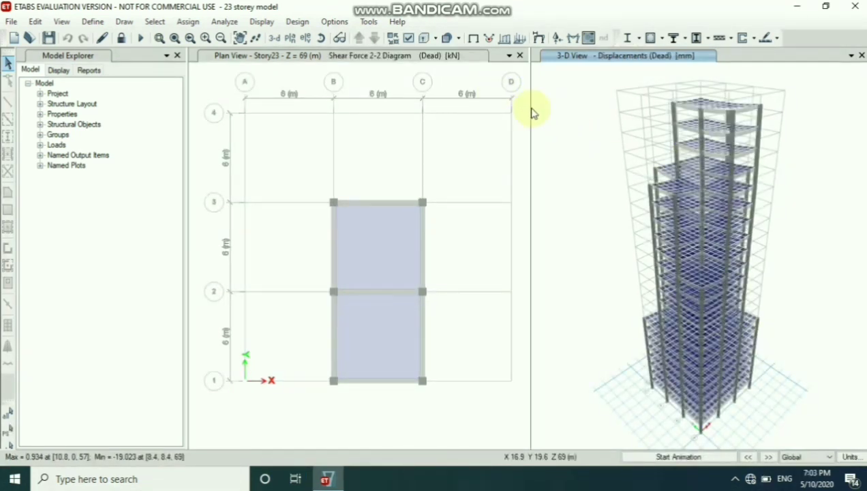
- Review the concrete frame design preferences, including the IS 456:2000 design code and safety factors, and close them without changes
left_click(300, 23)
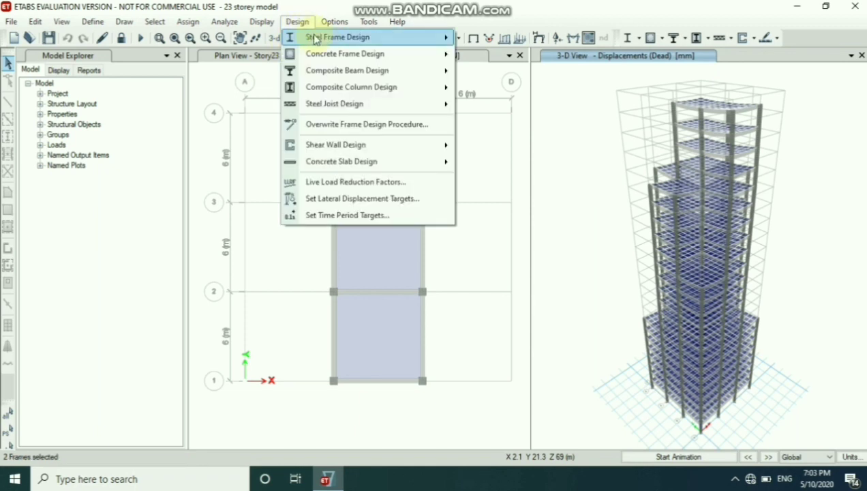
mouse_move(344, 59)
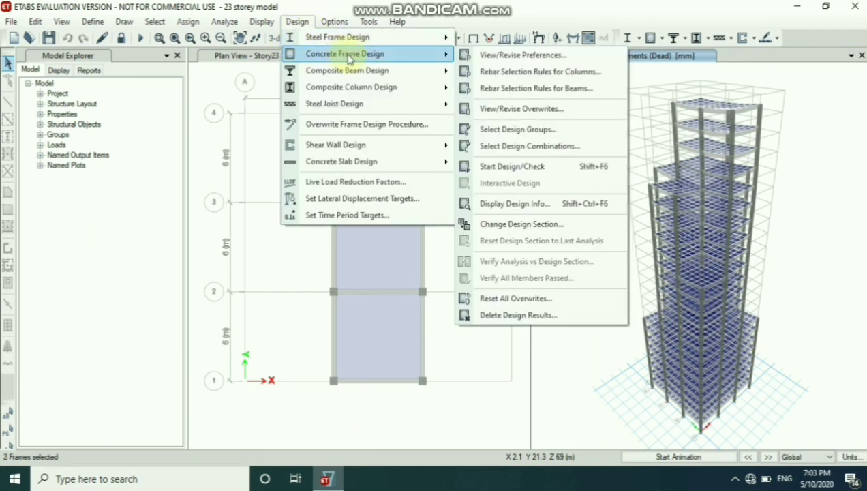
left_click(507, 59)
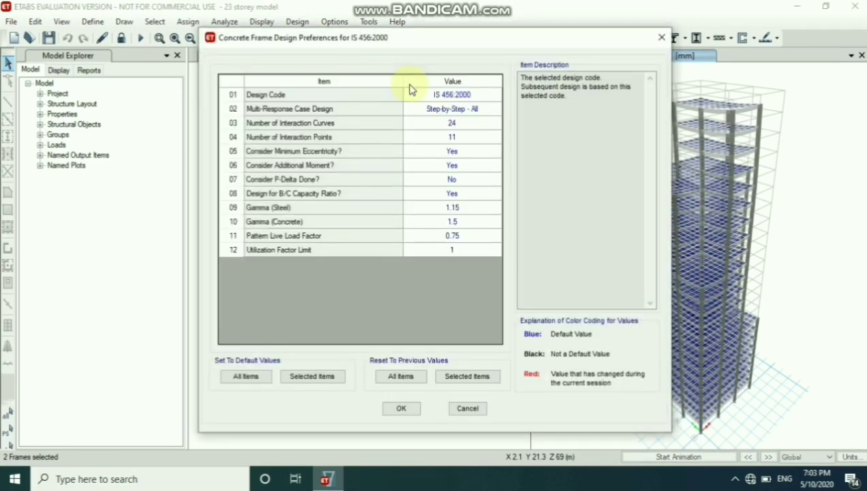
left_click(661, 39)
- Run the concrete frame design check on the building model
left_click(298, 22)
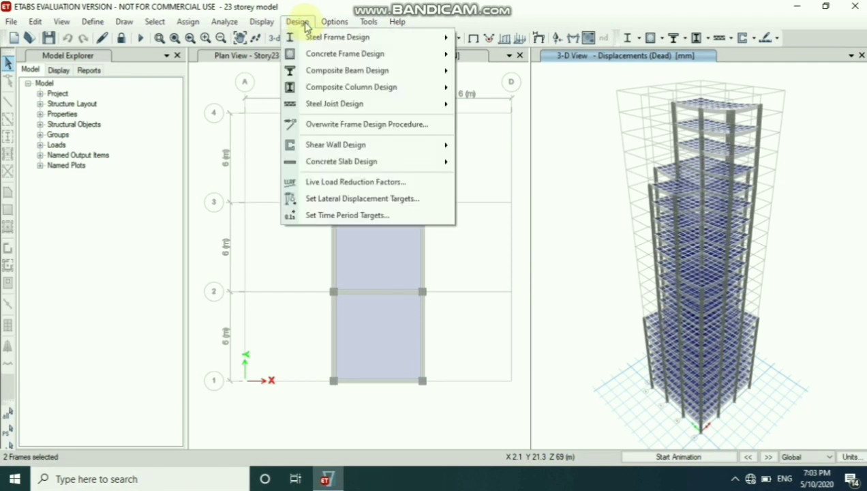
mouse_move(324, 56)
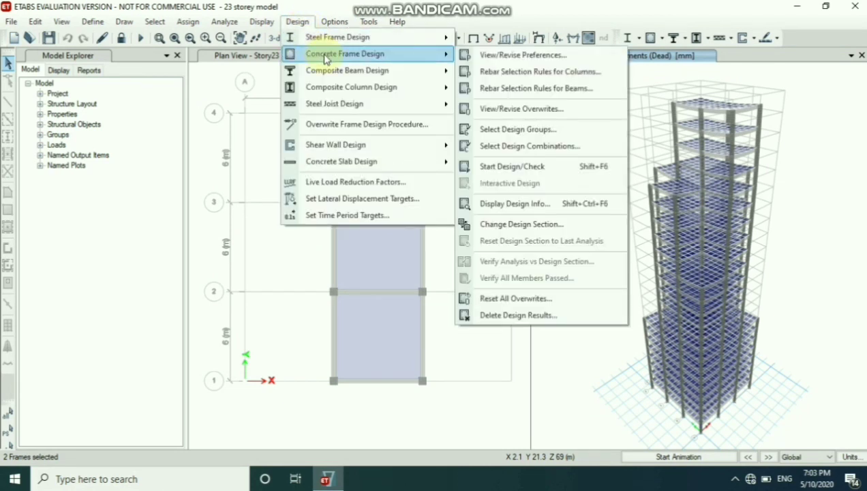
left_click(515, 167)
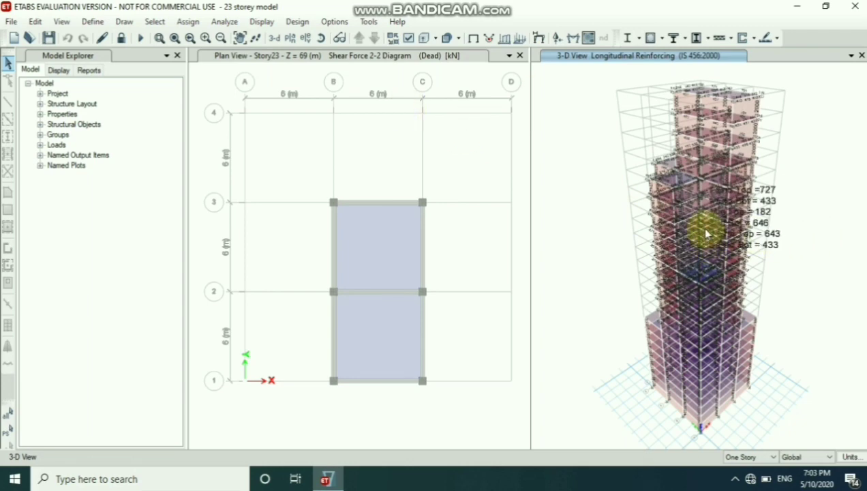
- Examine the longitudinal reinforcing values of beams at several storeys in the 3-D view
scroll(720, 232, "up", 3)
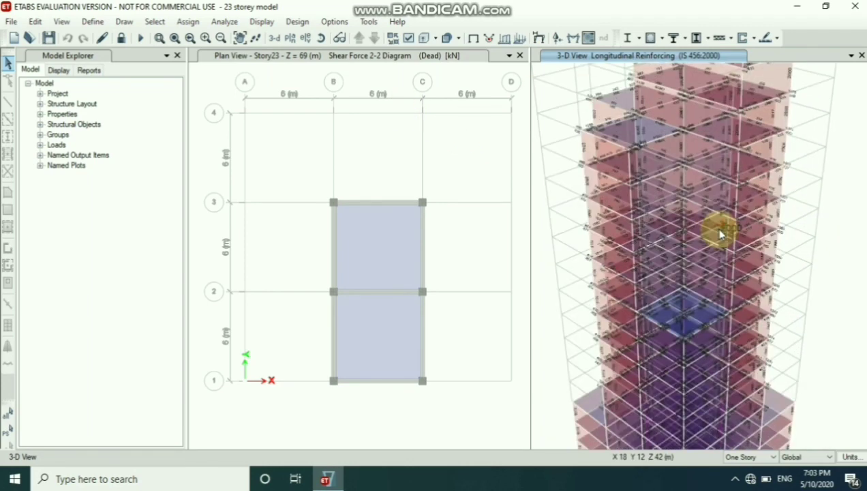
scroll(700, 224, "up", 3)
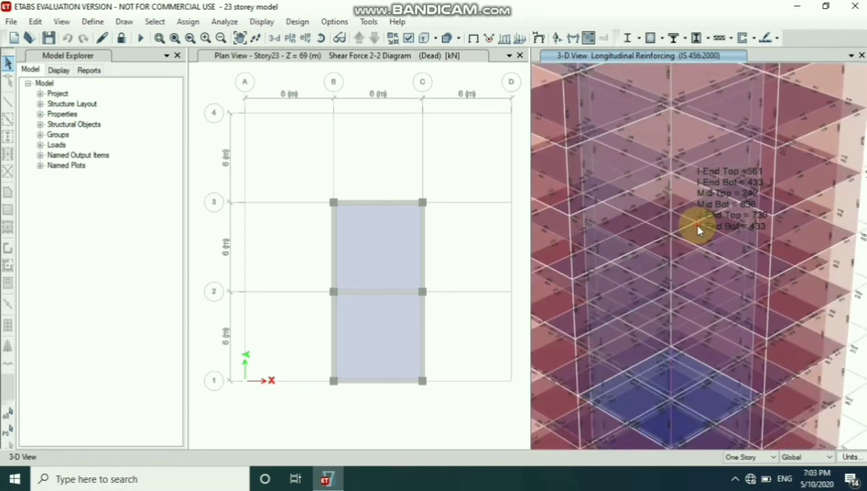
scroll(693, 223, "down", 3)
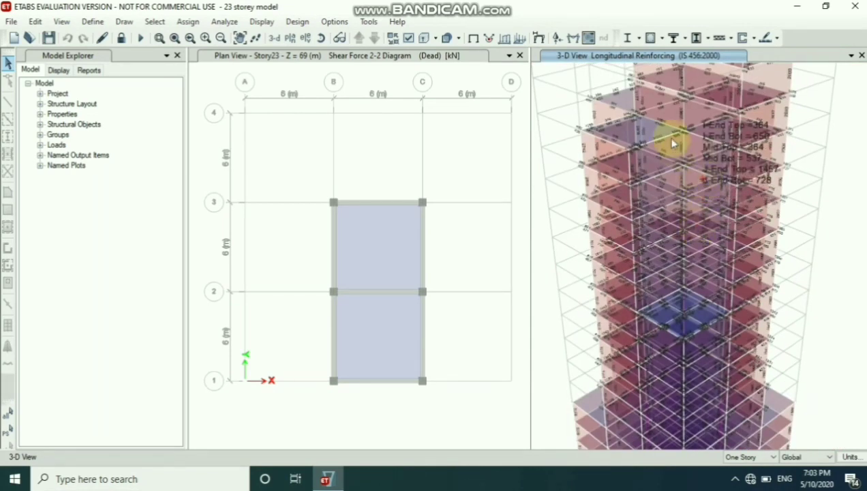
scroll(673, 168, "down", 3)
scroll(673, 170, "up", 3)
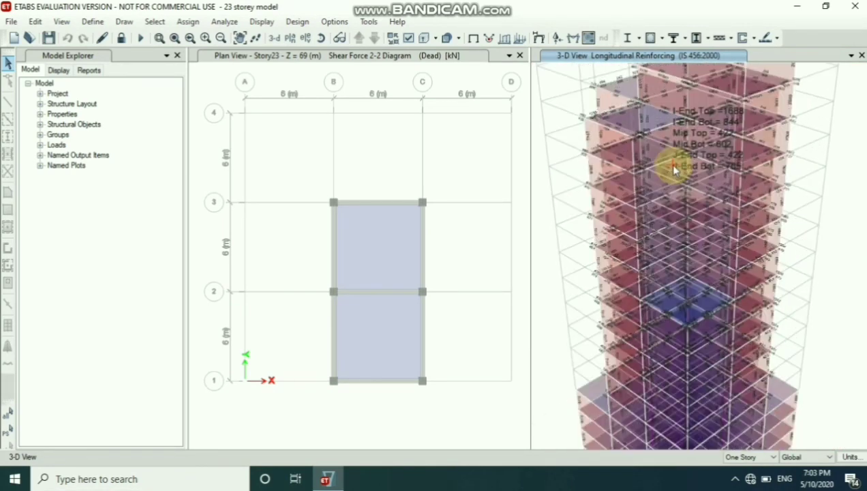
scroll(673, 171, "down", 3)
scroll(671, 114, "up", 3)
scroll(672, 116, "down", 3)
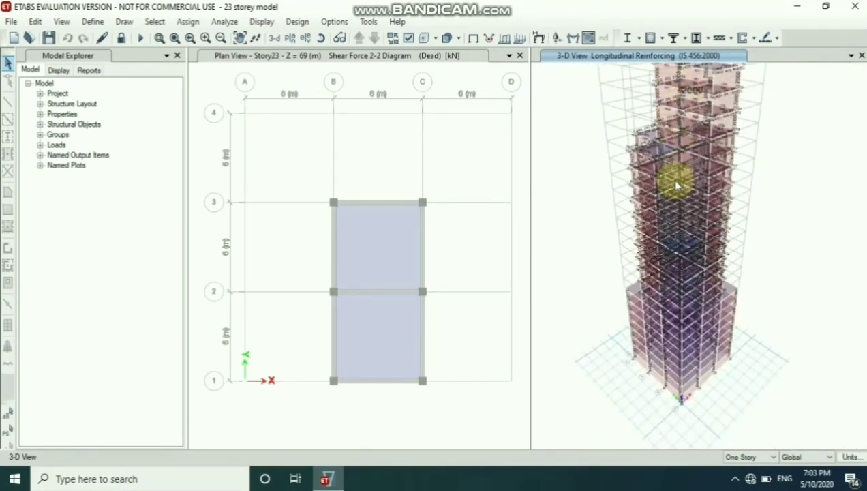
- Verify whether all concrete frame members passed the design check and dismiss the result
left_click(304, 25)
mouse_move(348, 57)
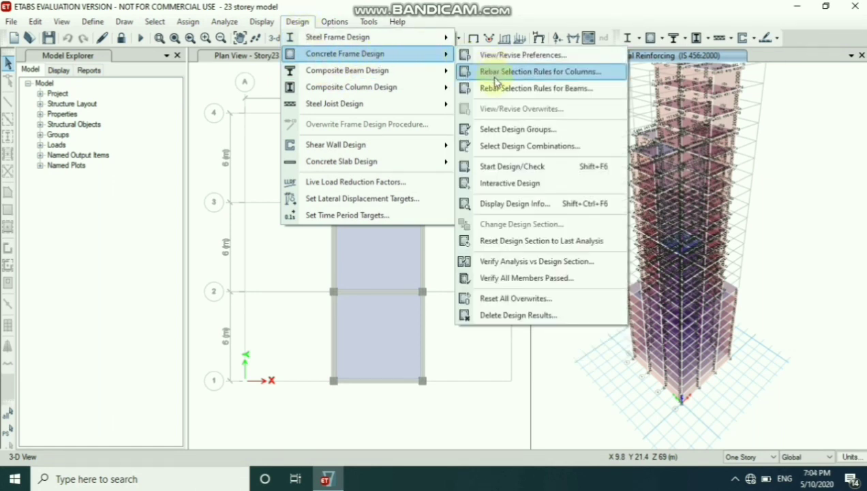
left_click(513, 278)
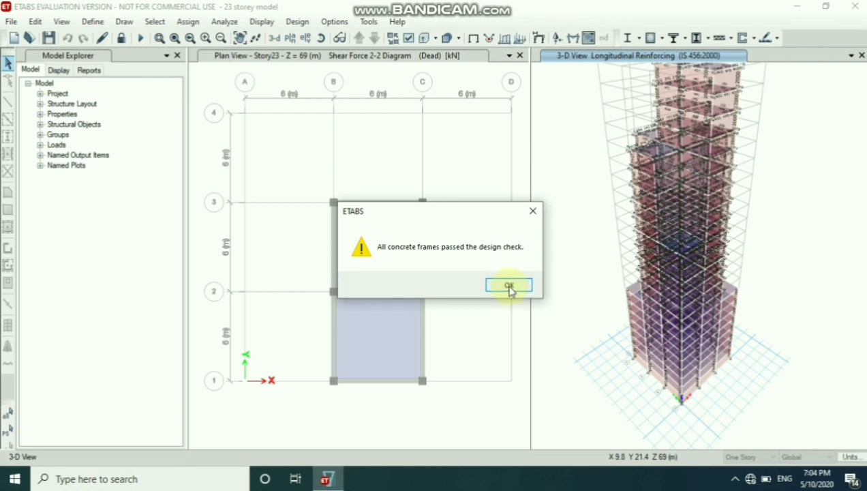
left_click(509, 287)
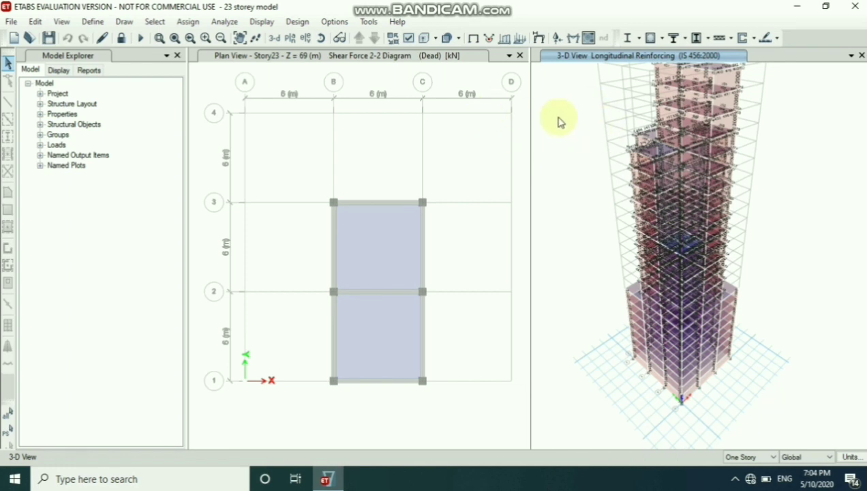
- Generate the Summary Report of the building model from the available reports
left_click(97, 71)
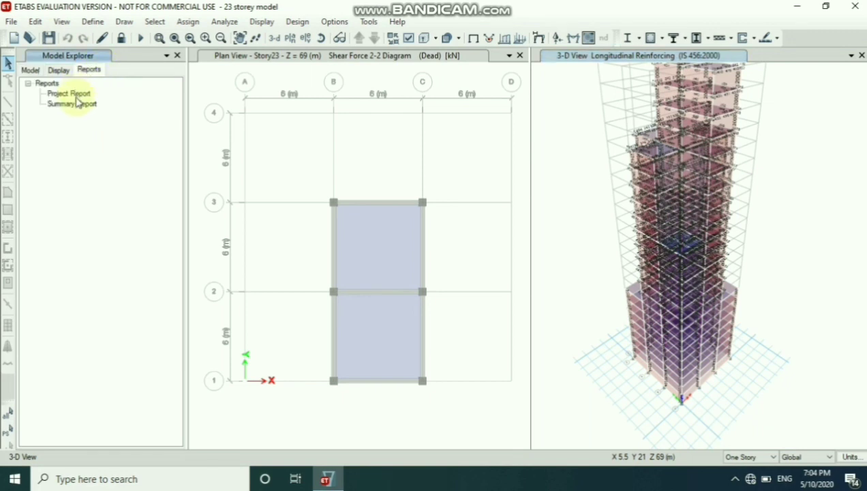
left_click(75, 104)
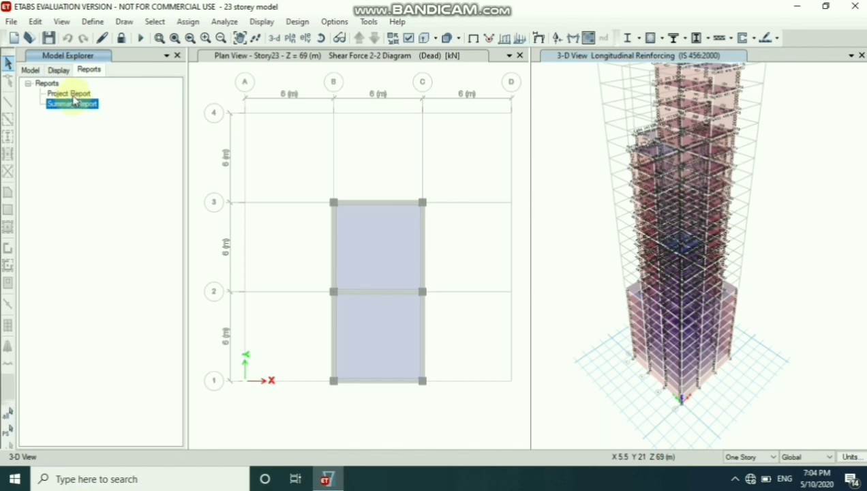
double_click(74, 95)
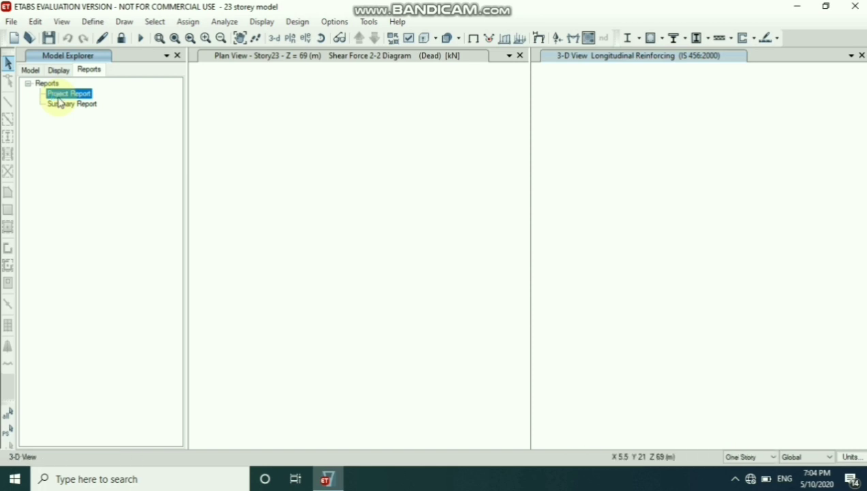
double_click(59, 101)
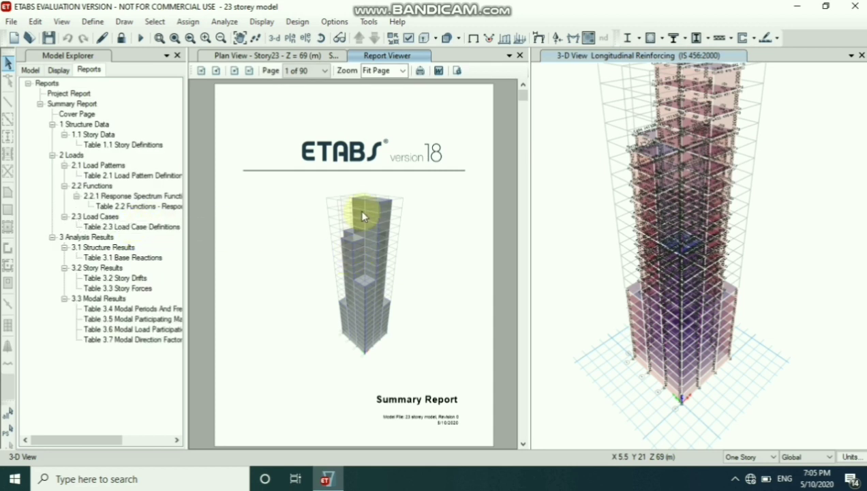
- Look through the Summary Report pages, from the cover to the base reaction and story drift tables
scroll(361, 208, "down", 3)
scroll(364, 204, "down", 1)
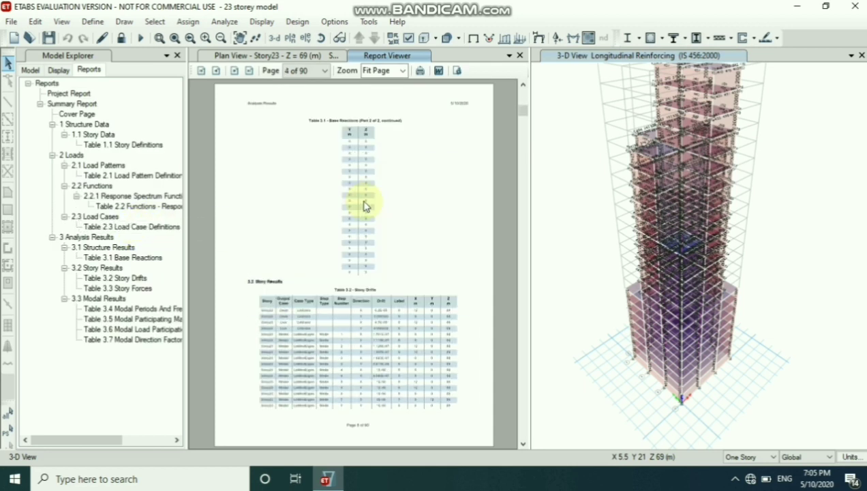
scroll(332, 157, "down", 1)
scroll(330, 162, "down", 2)
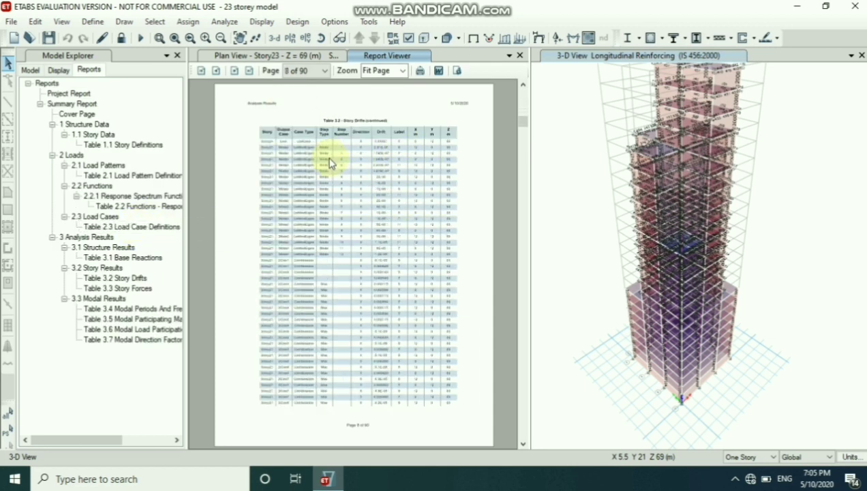
scroll(324, 181, "down", 2)
scroll(325, 182, "down", 1)
scroll(324, 182, "up", 5)
scroll(331, 184, "up", 5)
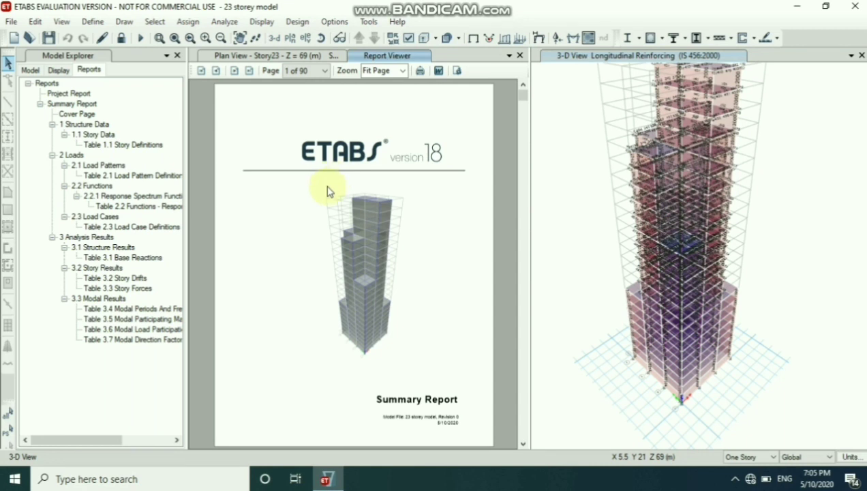
scroll(330, 218, "down", 2)
scroll(331, 218, "down", 2)
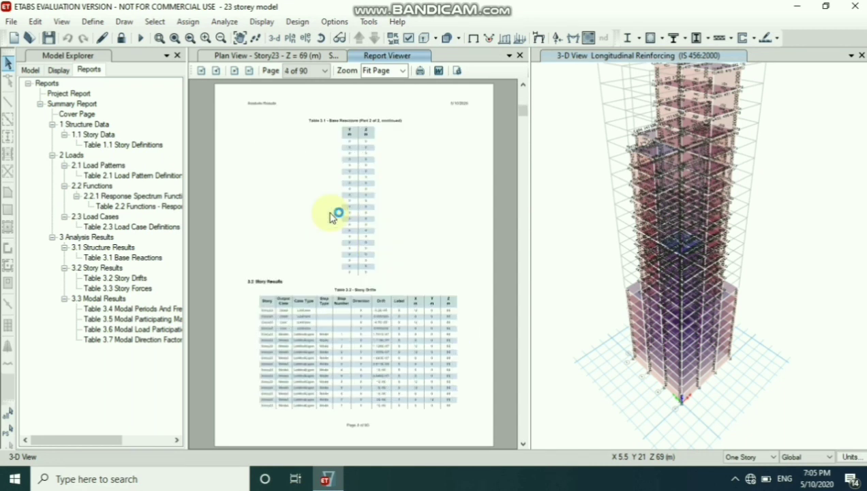